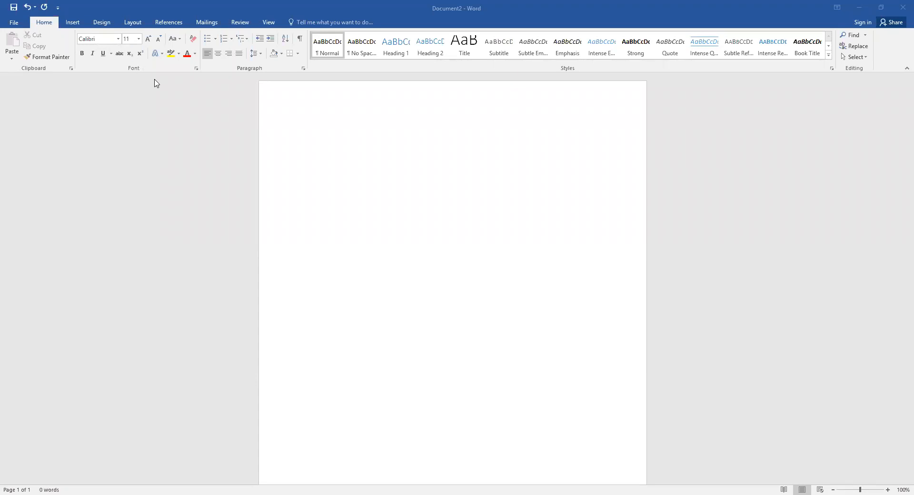
# Step: Set Times New Roman, Regular, 12 pt as the default font for all documents
pyautogui.click(195, 68)
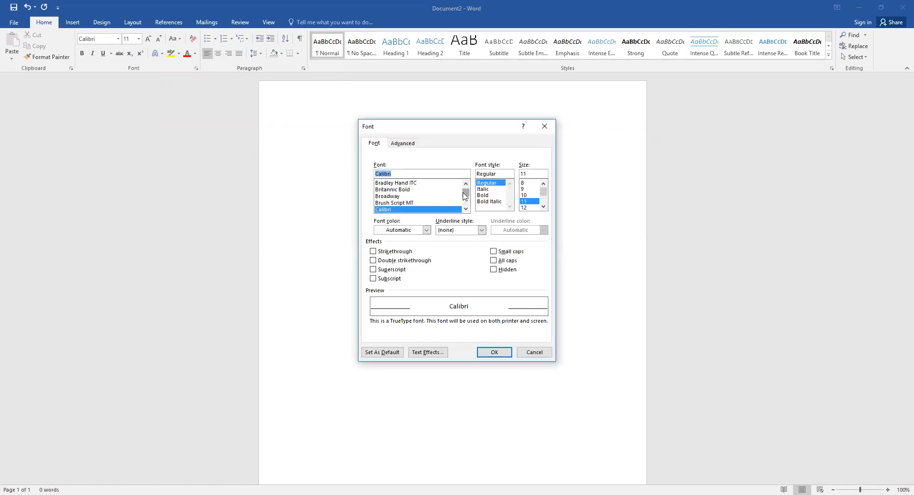
pyautogui.moveTo(465, 196); pyautogui.dragTo(465, 209)
pyautogui.click(465, 209)
pyautogui.click(408, 190)
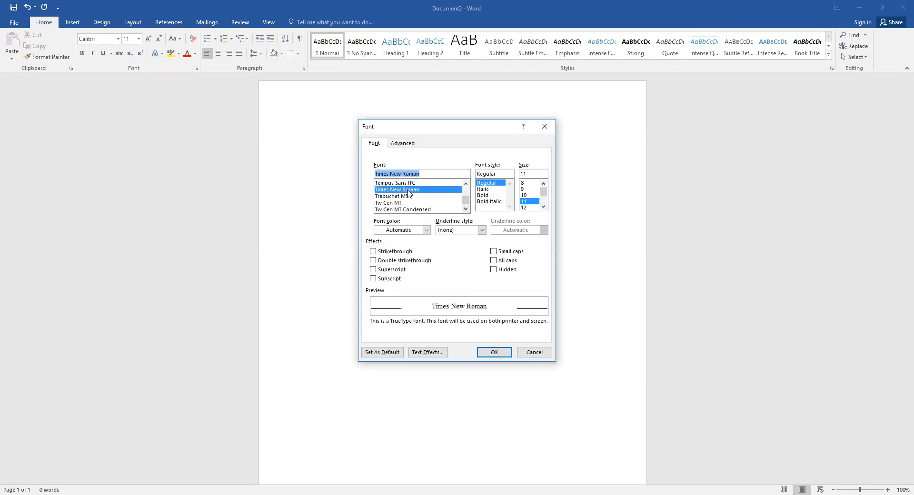
pyautogui.click(492, 184)
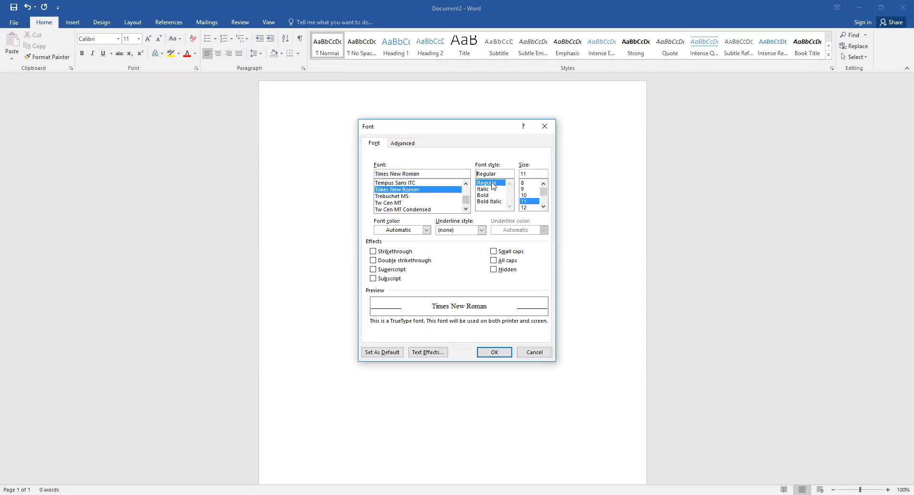
pyautogui.click(530, 207)
pyautogui.click(384, 354)
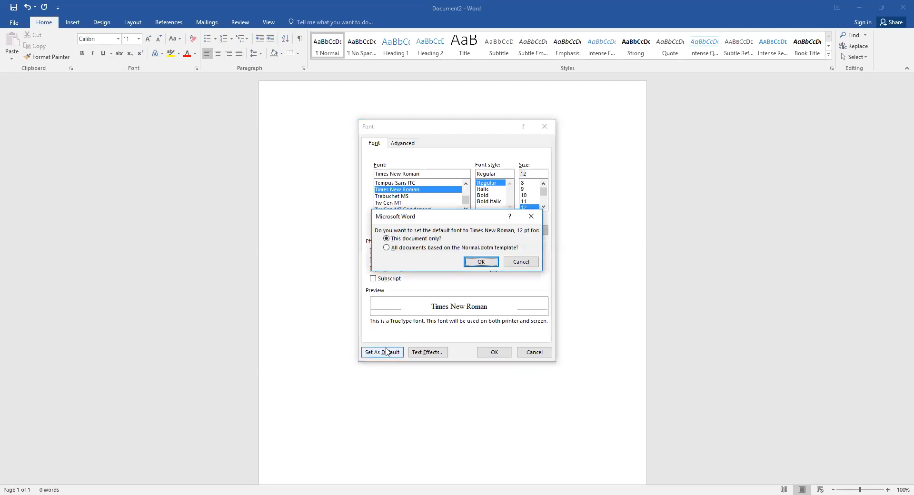
pyautogui.click(386, 248)
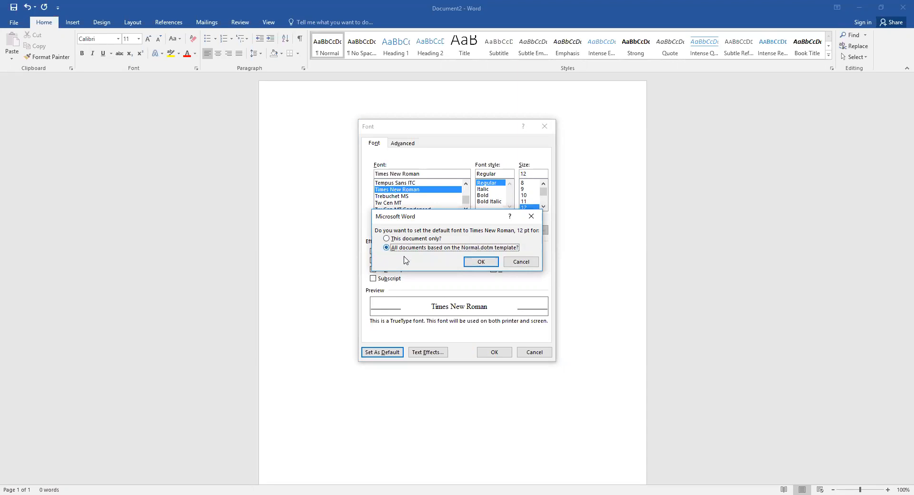
pyautogui.click(480, 262)
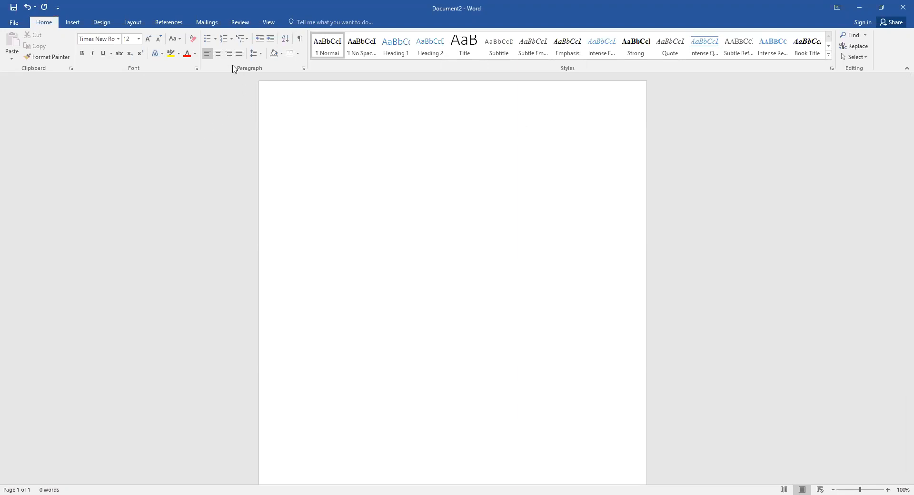
# Step: Make 0 pt spacing after and Double line spacing the default paragraph settings for all documents
pyautogui.click(303, 70)
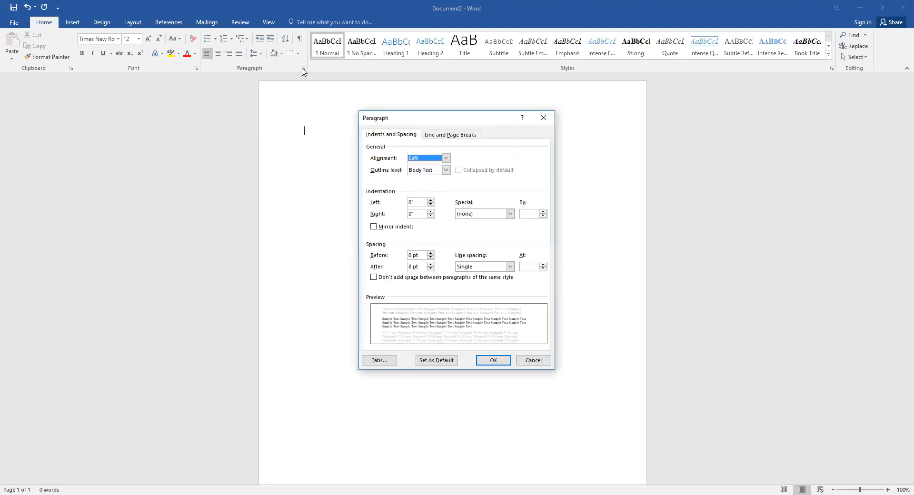
pyautogui.click(430, 269)
pyautogui.click(431, 269)
pyautogui.click(493, 267)
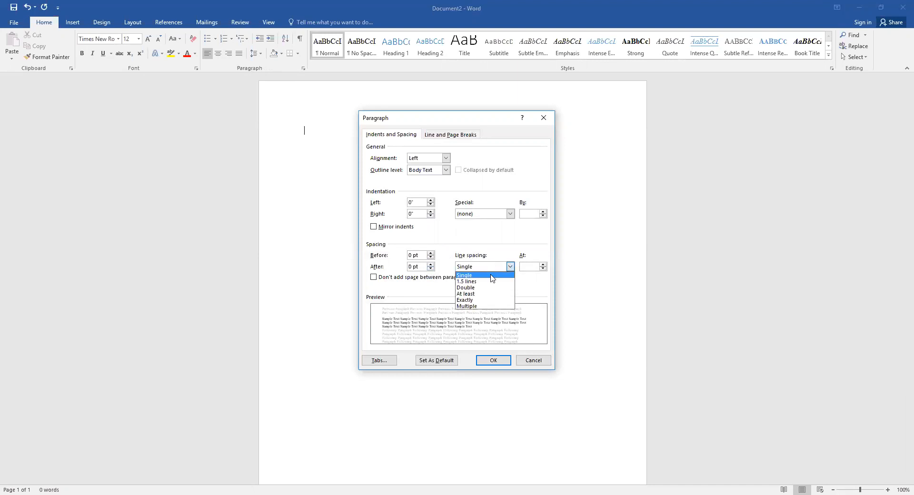
pyautogui.click(491, 288)
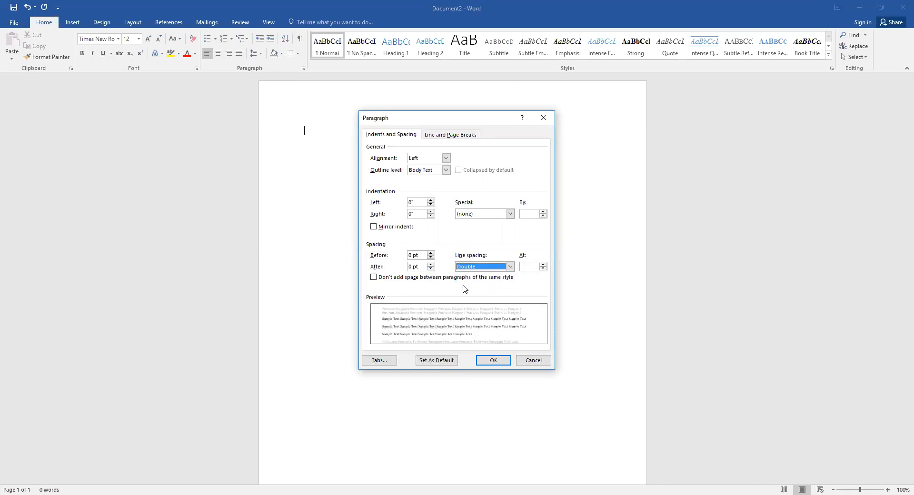
pyautogui.click(441, 361)
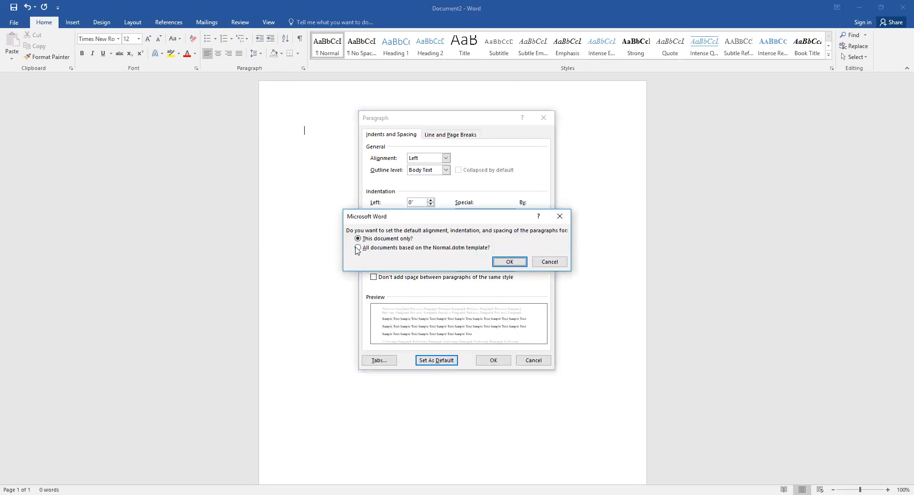
pyautogui.click(357, 248)
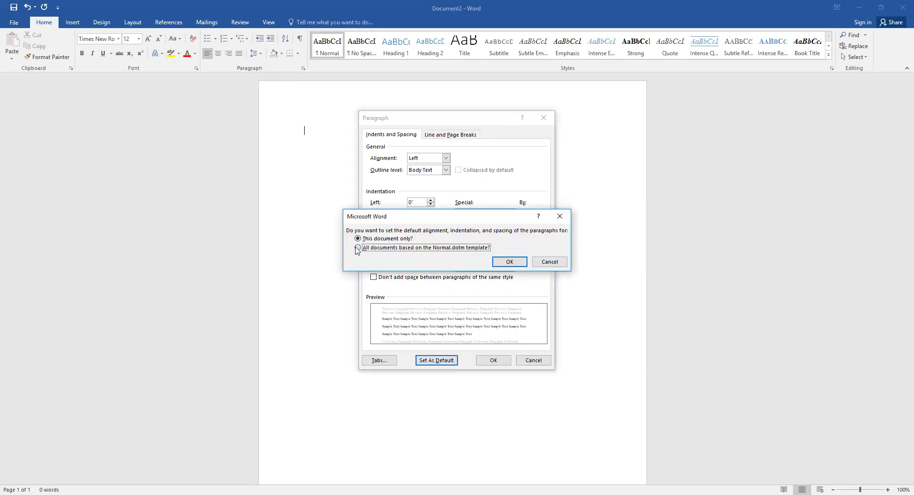
pyautogui.click(505, 263)
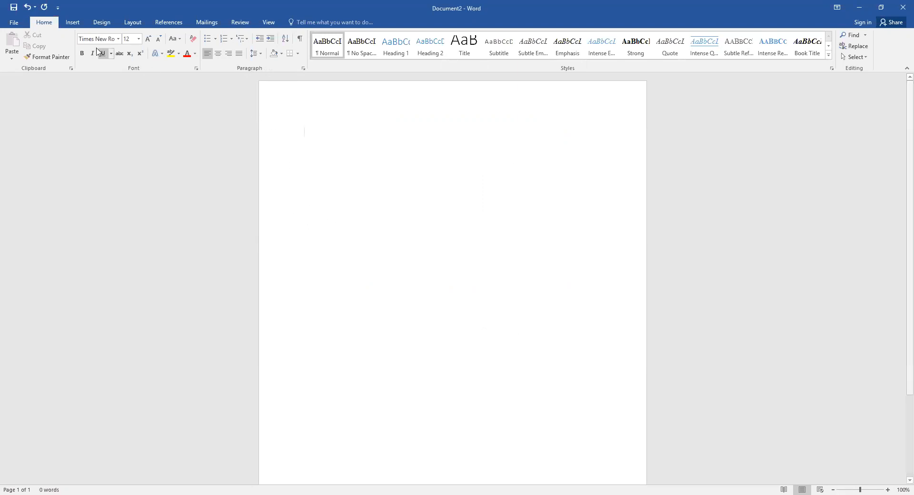
# Step: Insert a Plain Number 3 page number at the top right of the page
pyautogui.click(73, 26)
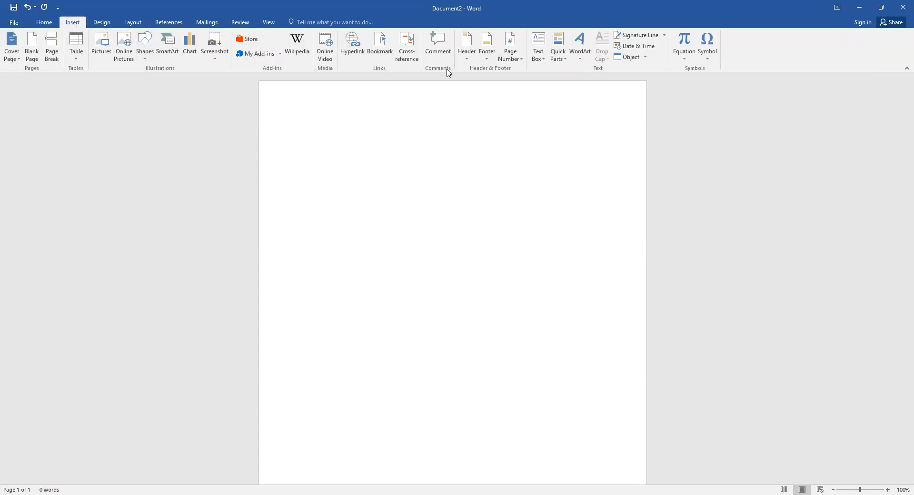
pyautogui.click(505, 63)
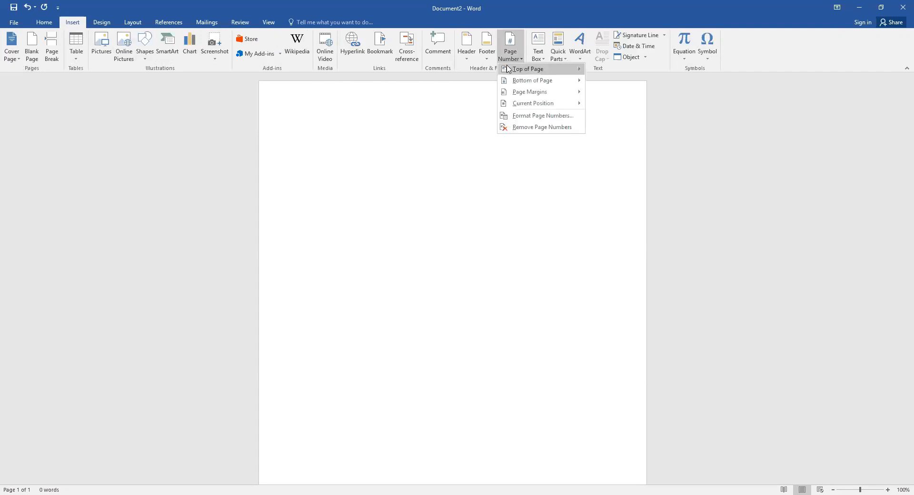
pyautogui.moveTo(508, 69)
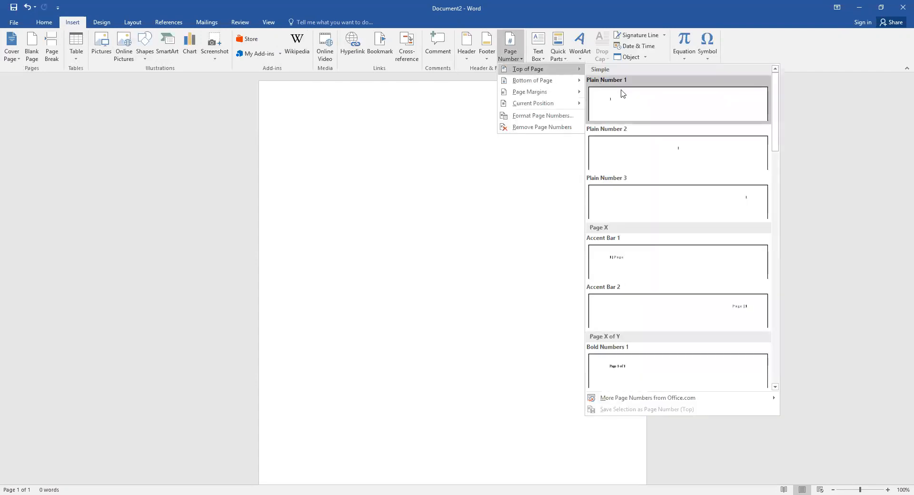
pyautogui.click(625, 196)
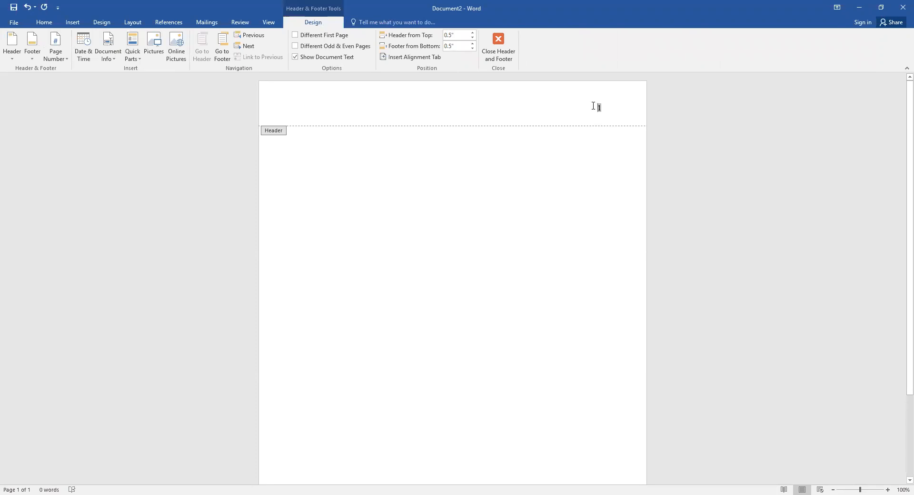
# Step: Type the author's surname before the header page number and return to the body
pyautogui.click(593, 106)
pyautogui.write('Maurice')
pyautogui.doubleClick(450, 138)
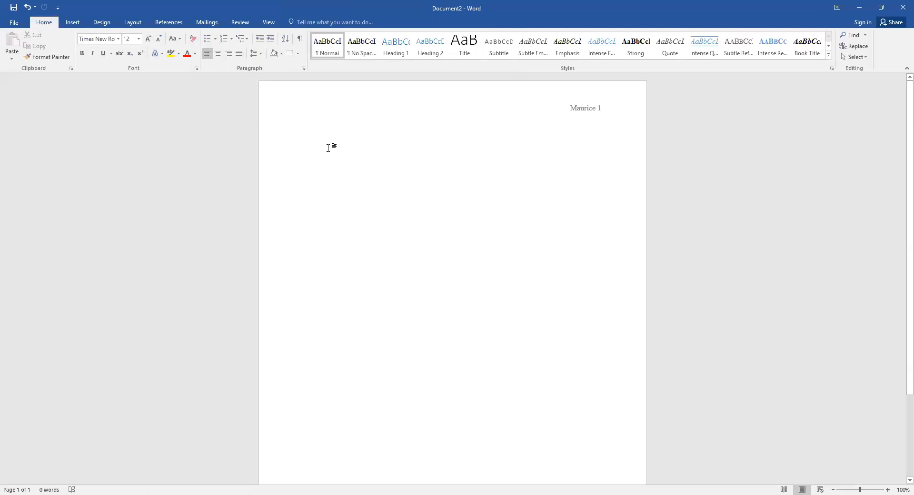
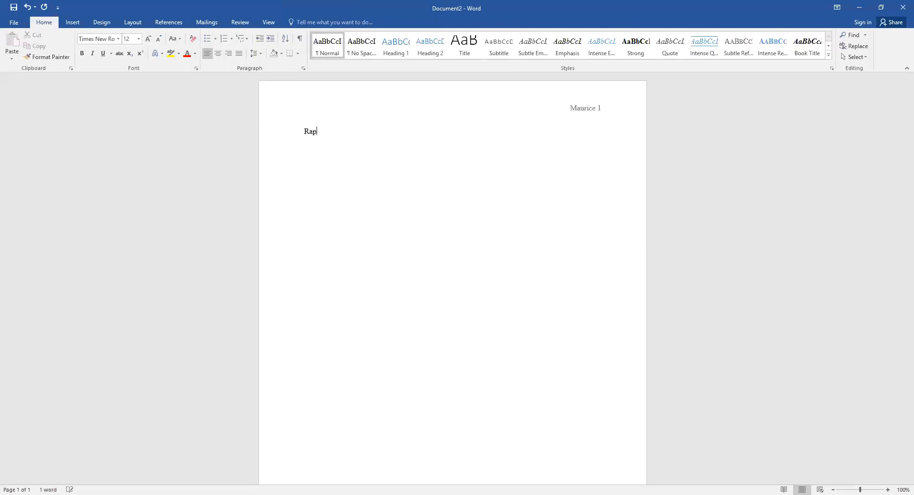
# Step: Type the heading lines: the student's name, the instructor's name, ENG 101, and 8 August 2019
pyautogui.write('Profe')
pyautogui.write('ssor')
pyautogui.write(' Smith ')
pyautogui.write('E')
pyautogui.write('NG ')
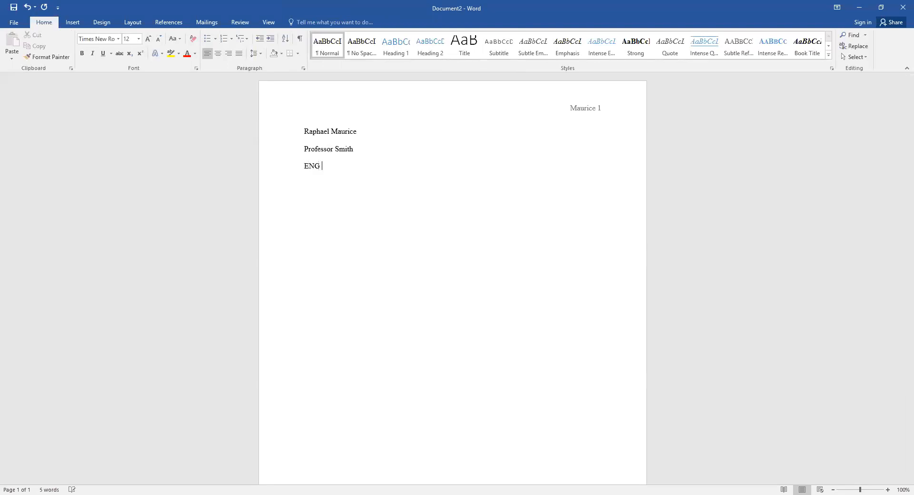
pyautogui.write('101 ')
pyautogui.write('8')
pyautogui.write(' A')
pyautogui.write('ugust')
pyautogui.write(' 2019')
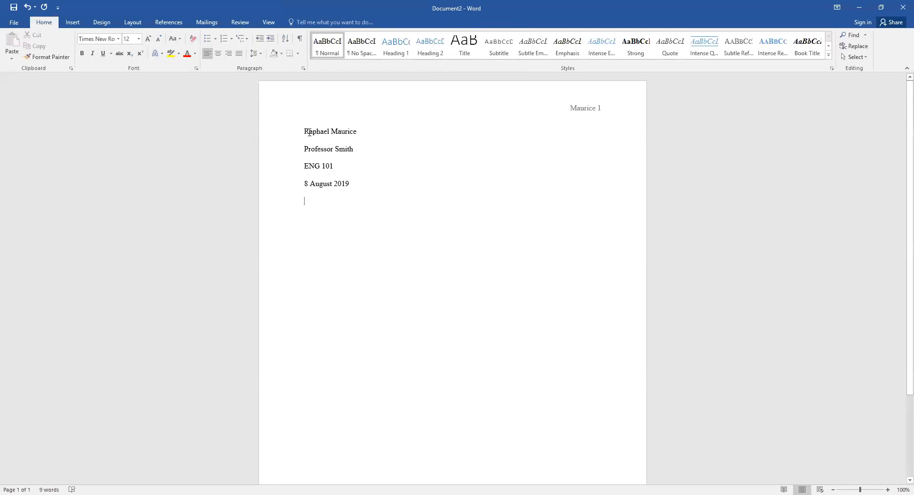
# Step: Type the centered title 'The Full Title of the Essay' and left-align the line below
pyautogui.click(218, 54)
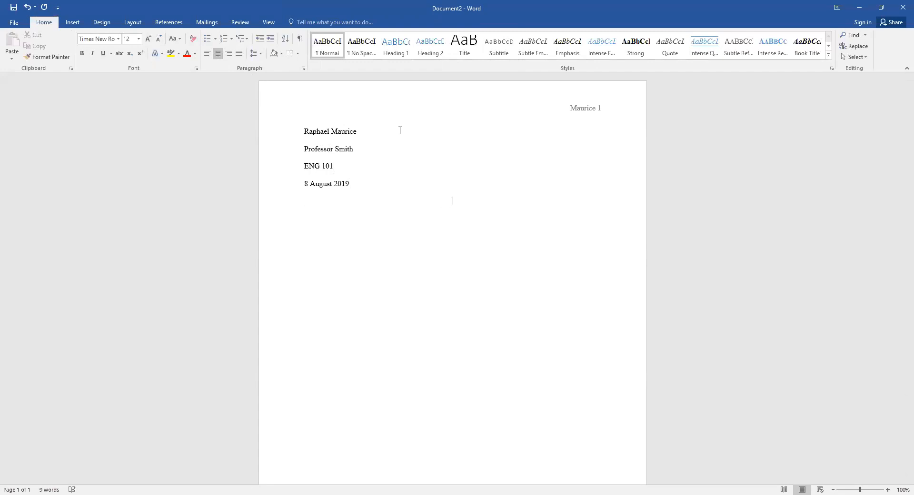
pyautogui.write('e Full Title of the Essay')
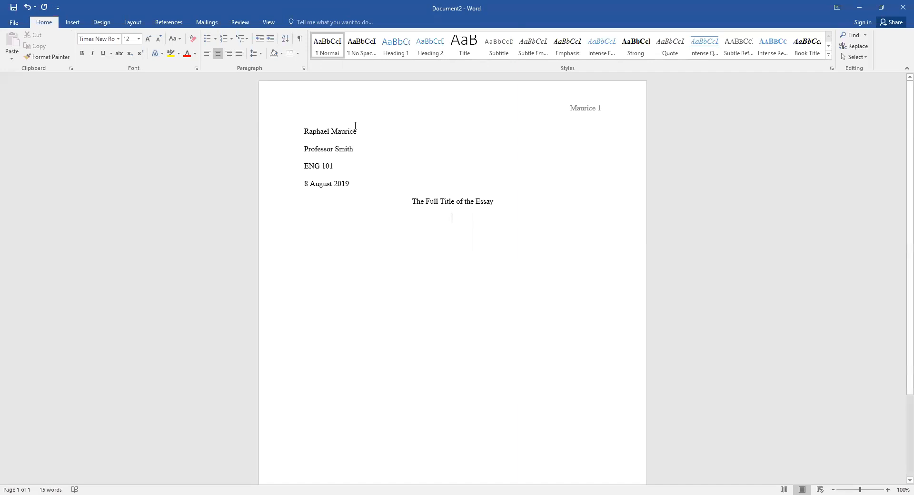
pyautogui.click(207, 54)
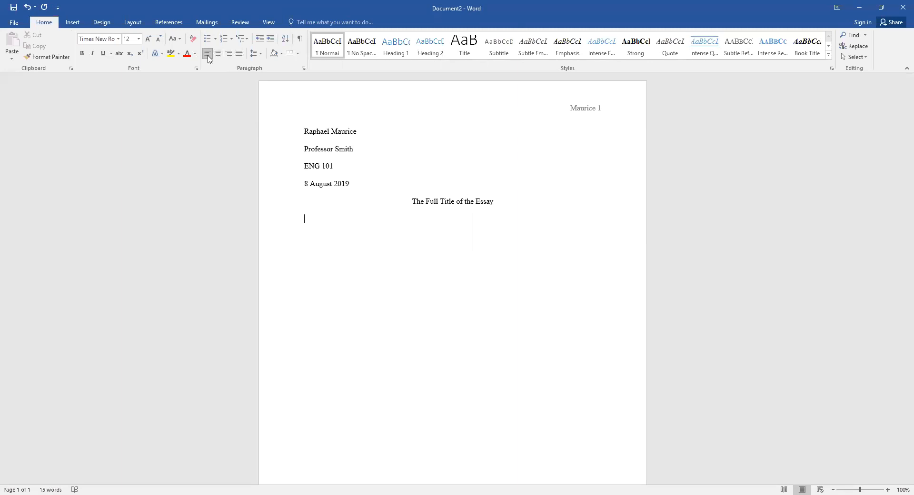
# Step: Tab-indent the first body line and add blank lines until page 3 begins
pyautogui.press('Tab')
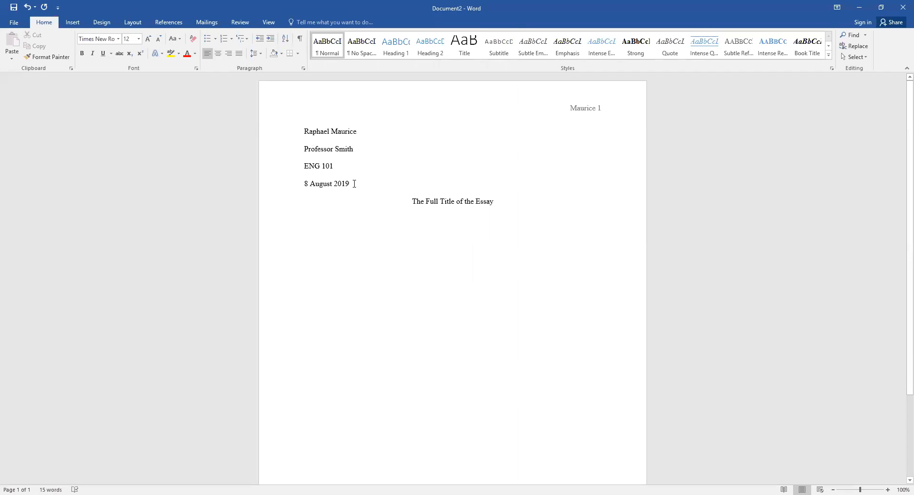
pyautogui.press('Return')
pyautogui.press('Return')
pyautogui.press('Return')
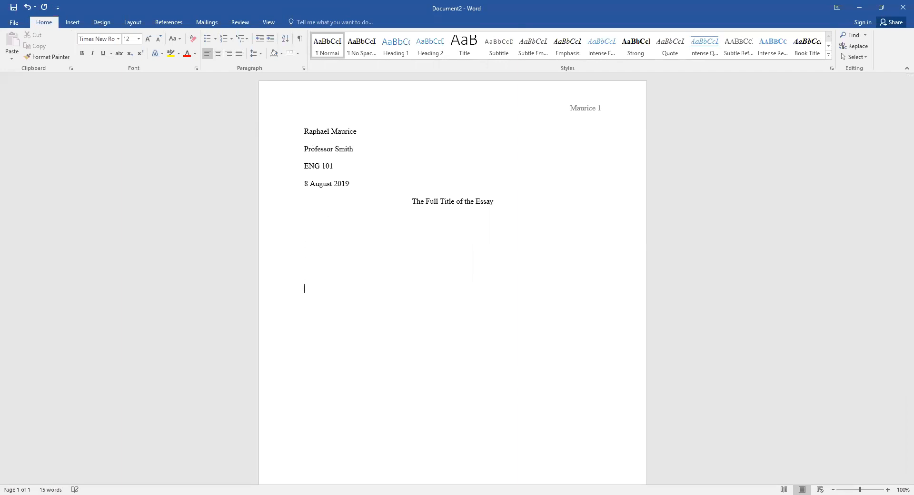
pyautogui.press('Return')
pyautogui.press('Return')
pyautogui.press('Return')
pyautogui.press('Return')
pyautogui.press('Return')
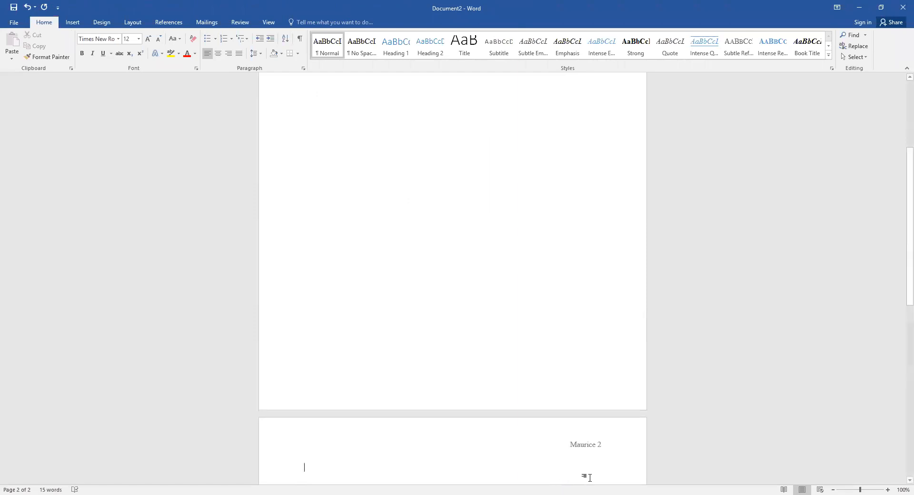
pyautogui.press('Return')
pyautogui.press('Return')
pyautogui.press('Return')
pyautogui.press('Return')
pyautogui.press('Return')
pyautogui.press('Return')
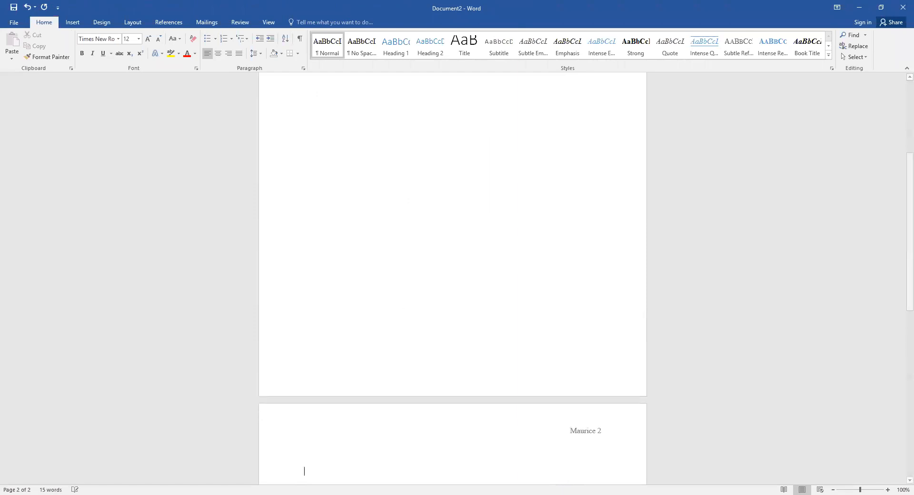
pyautogui.press('Return')
pyautogui.press('Return')
pyautogui.press('Return')
pyautogui.press('Return')
pyautogui.press('Return')
pyautogui.press('Return')
pyautogui.press('Return')
pyautogui.press('Return')
pyautogui.press('Return')
pyautogui.press('Return')
pyautogui.press('Return')
pyautogui.press('Return')
pyautogui.press('Return')
pyautogui.press('Return')
pyautogui.press('Return')
pyautogui.press('Return')
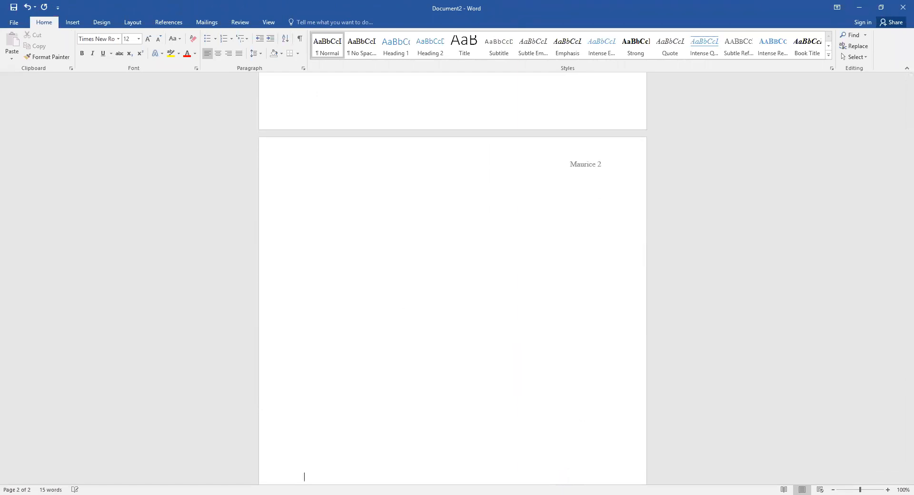
pyautogui.press('Return')
pyautogui.press('Return')
pyautogui.press('Return')
pyautogui.press('Return')
pyautogui.press('Return')
pyautogui.press('Return')
pyautogui.press('Return')
pyautogui.press('Return')
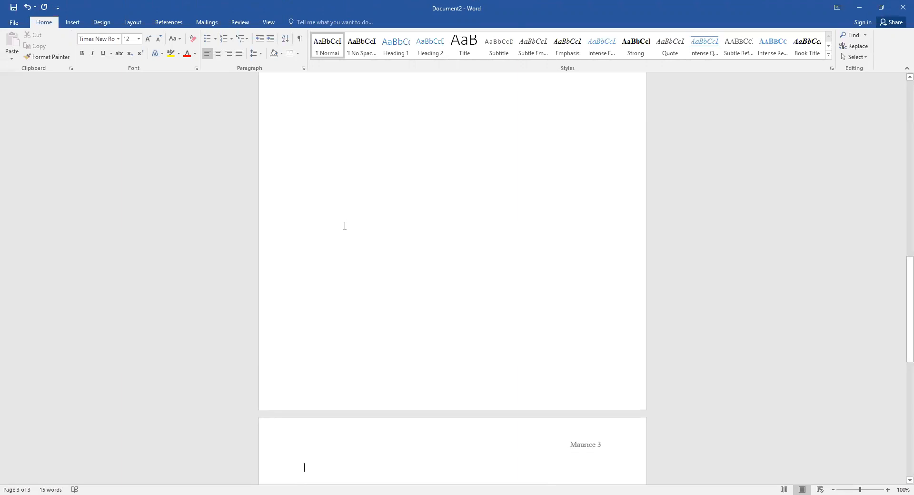
# Step: Apply a 0.5" hanging indent to the empty paragraph on page 3
pyautogui.click(303, 68)
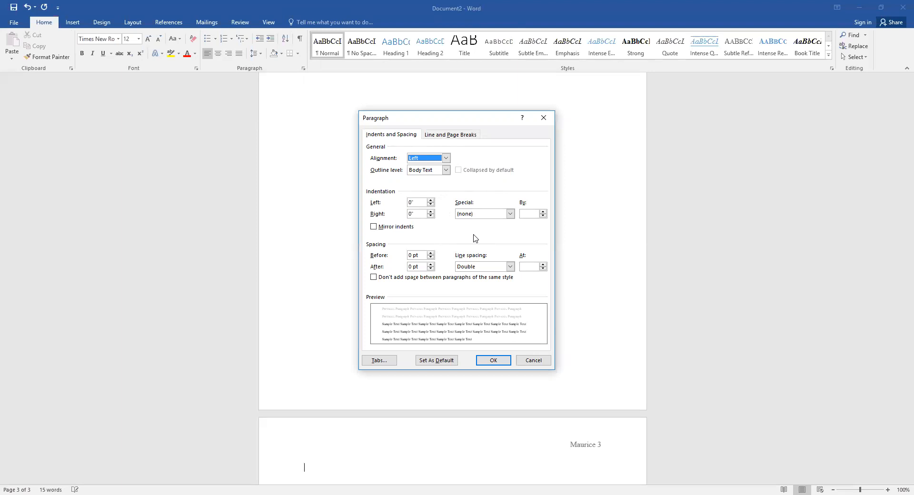
pyautogui.click(510, 213)
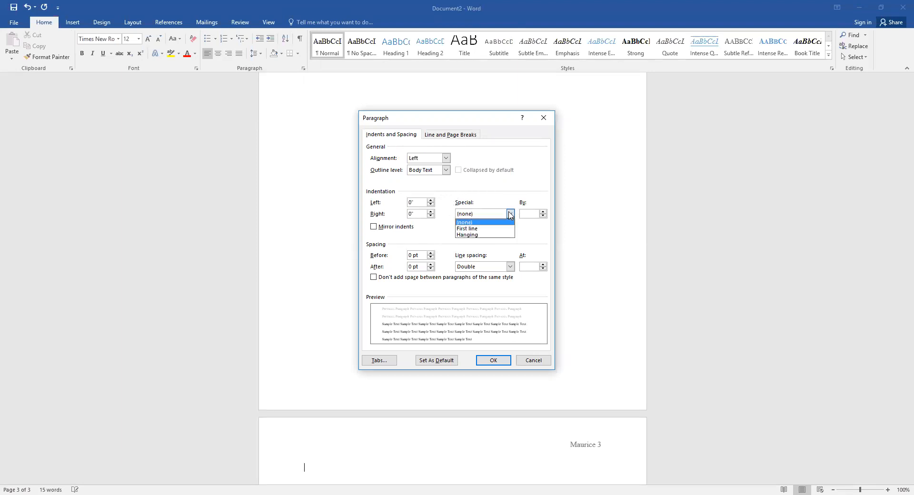
pyautogui.click(502, 235)
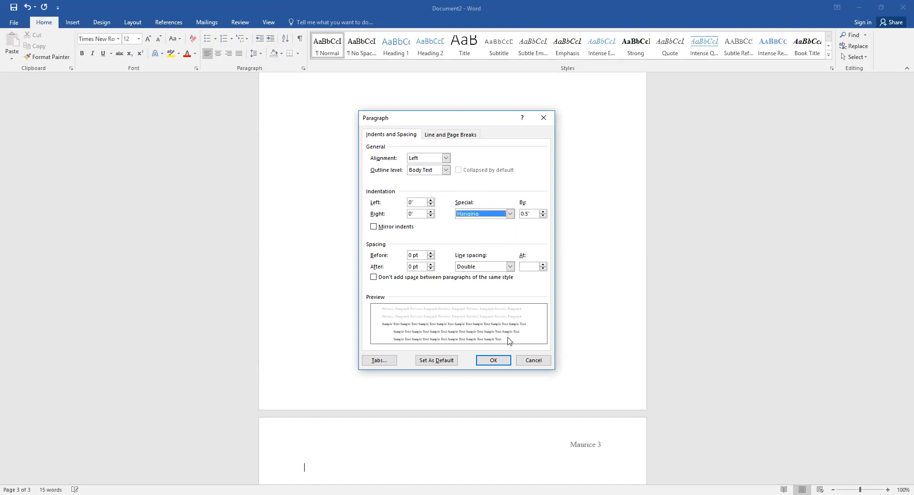
pyautogui.click(494, 360)
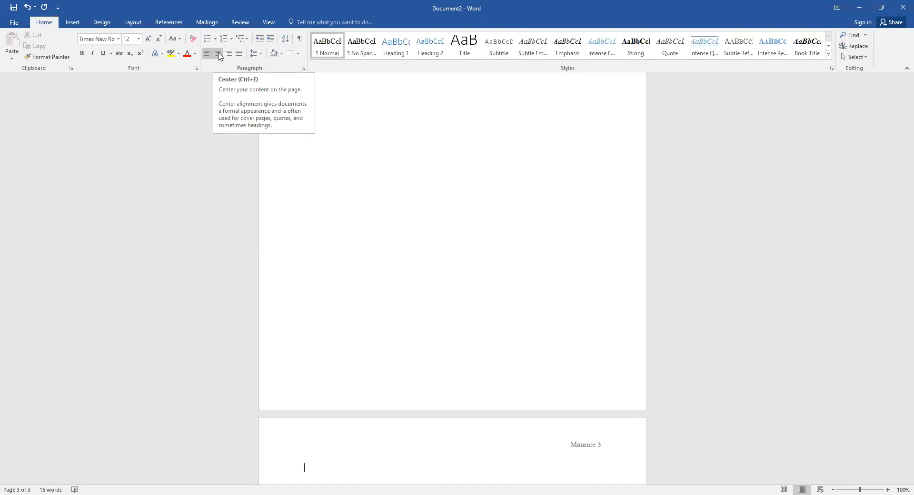
# Step: Type a centered 'Works Cited' heading and left-align the new line beneath it
pyautogui.click(219, 54)
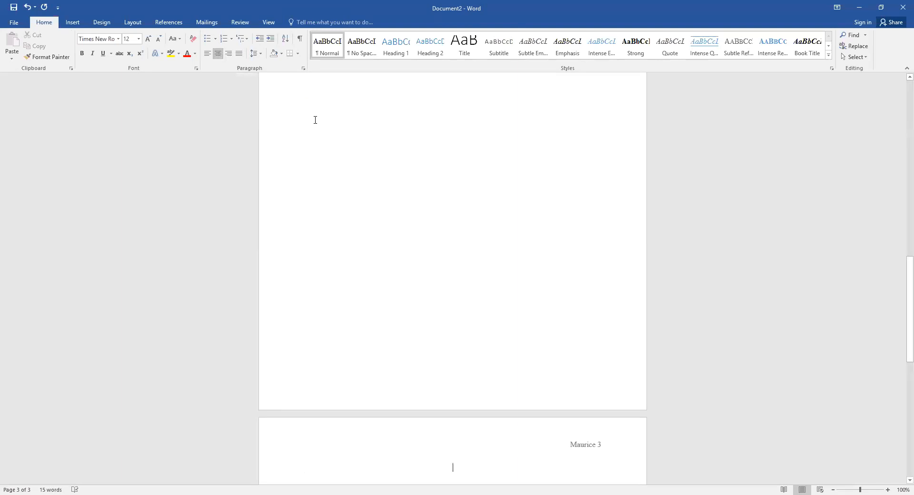
pyautogui.write('Wor')
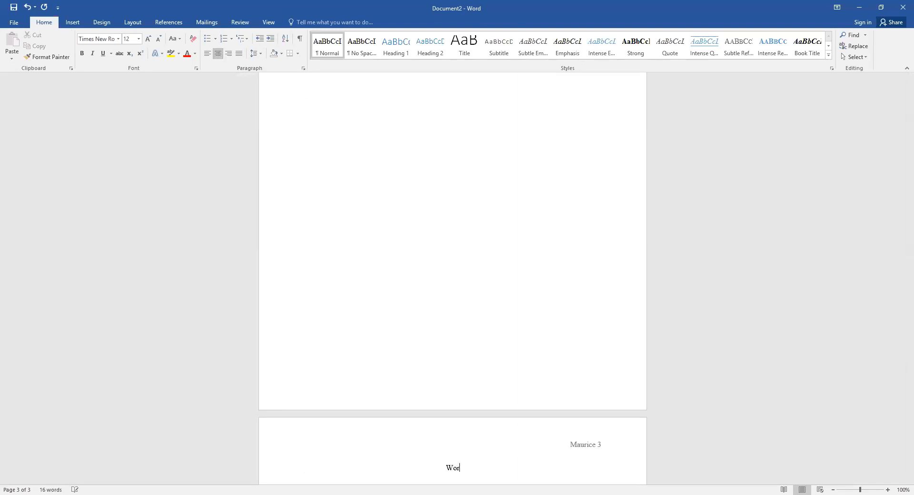
pyautogui.write('ks Cited')
pyautogui.press('Return')
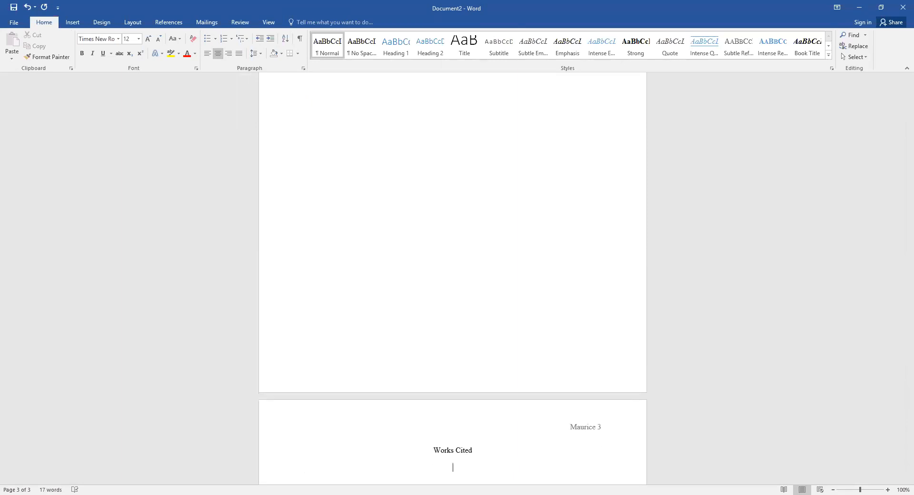
pyautogui.click(208, 57)
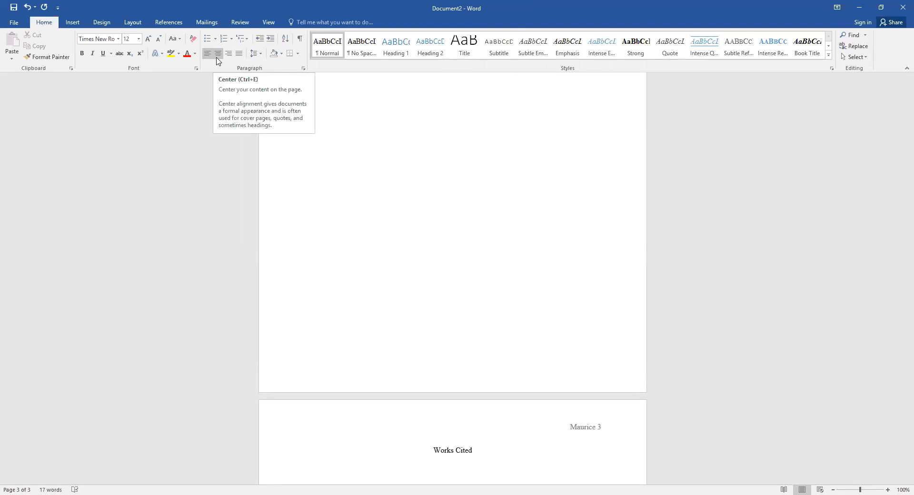
# Step: Type the 'Hills Like White Elephants' citation, italicizing The Norton Introduction to Literature
pyautogui.write('Hem')
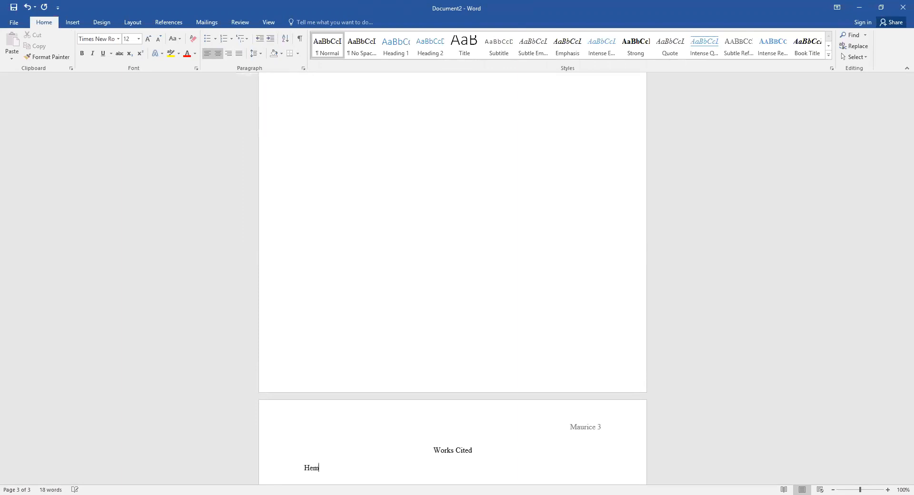
pyautogui.write('ingway')
pyautogui.write(', Ernest')
pyautogui.write('. ')
pyautogui.write('"')
pyautogui.write('Hills Li')
pyautogui.write('ke White ')
pyautogui.write('E')
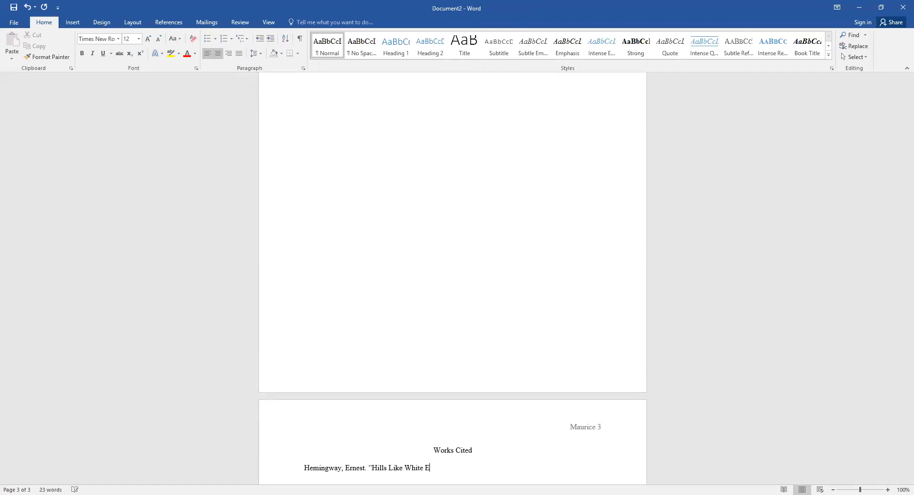
pyautogui.write('lephants."')
pyautogui.hotkey('ctrl', 'i')
pyautogui.write('The Norton Introduction to Literature,')
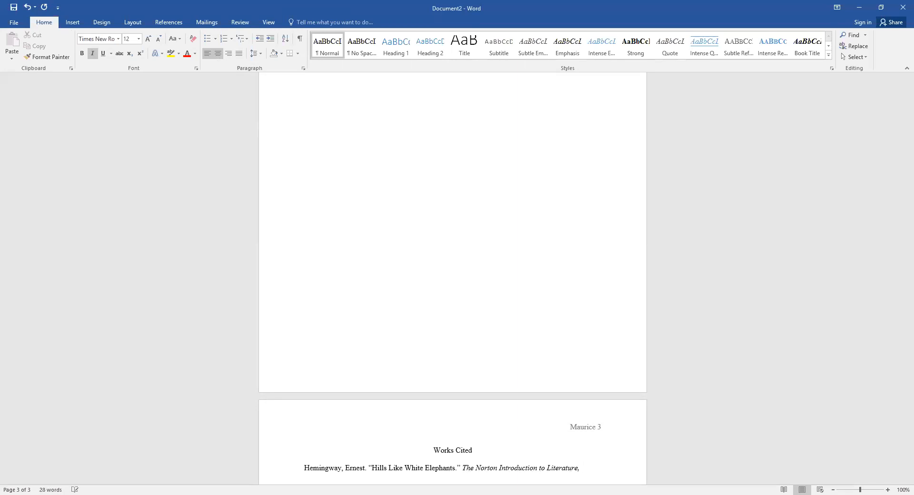
pyautogui.hotkey('ctrl', 'i')
pyautogui.write('edited by ')
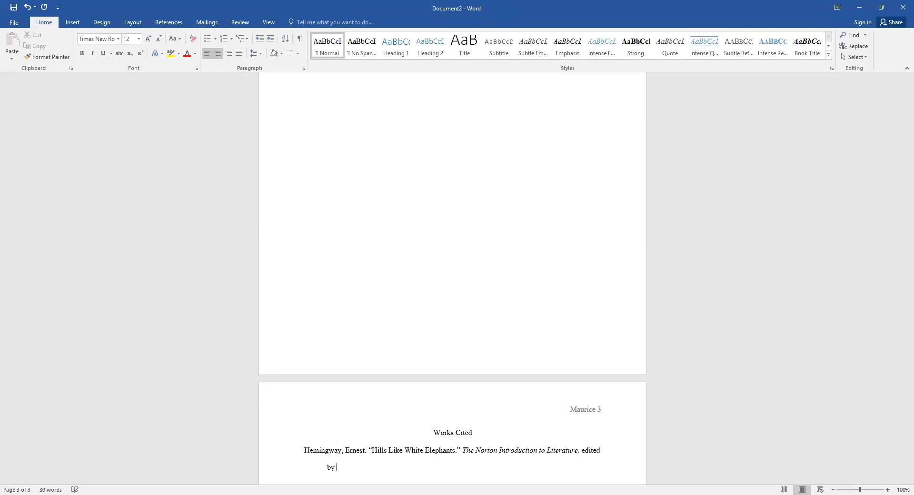
pyautogui.write('Kelly J. Mays, shorter 12th ed., W.')
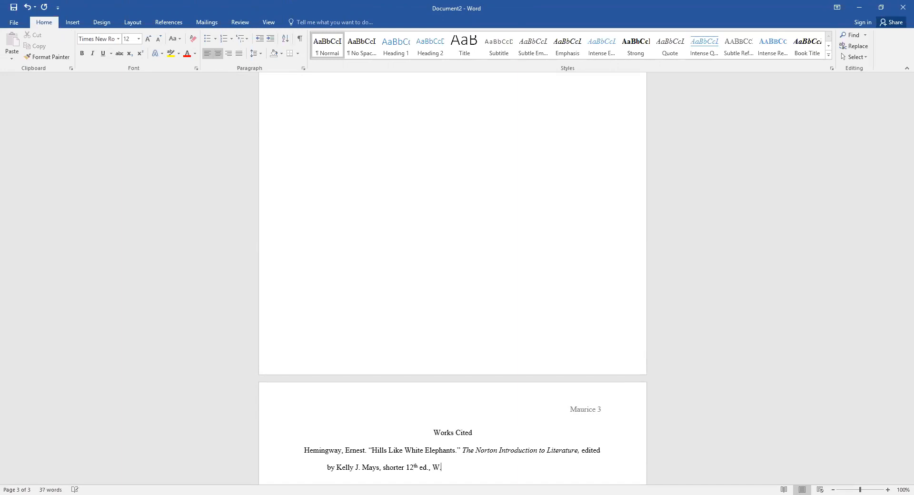
pyautogui.write(' W. Norton, 2017, pp. 114-18.')
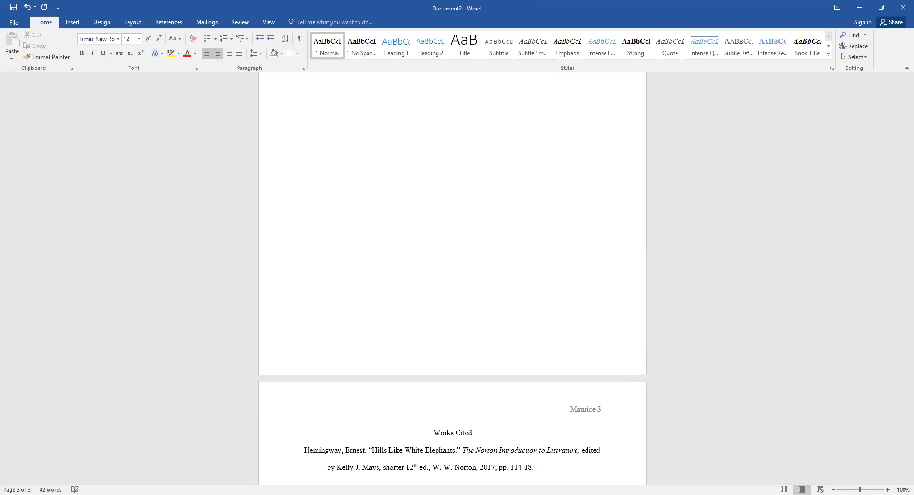